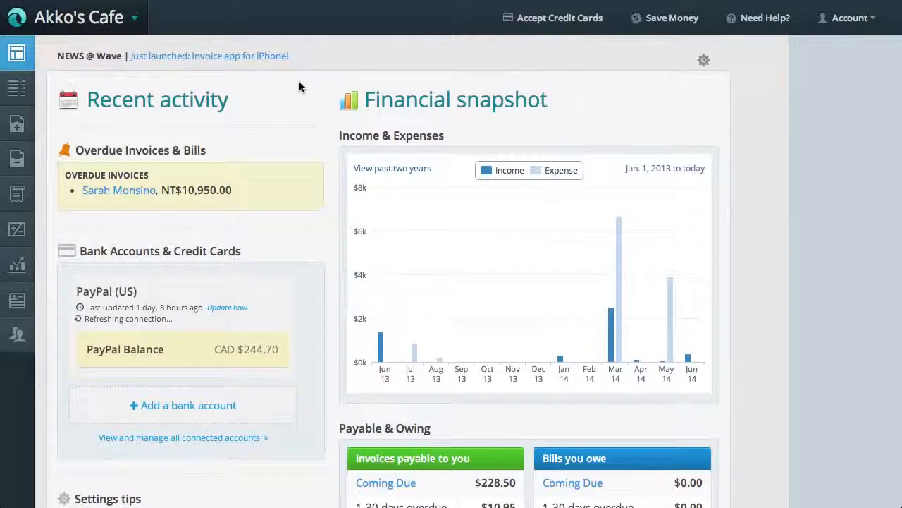
scroll(299, 87, down, 3)
scroll(299, 87, down, 2)
scroll(299, 87, down, 5)
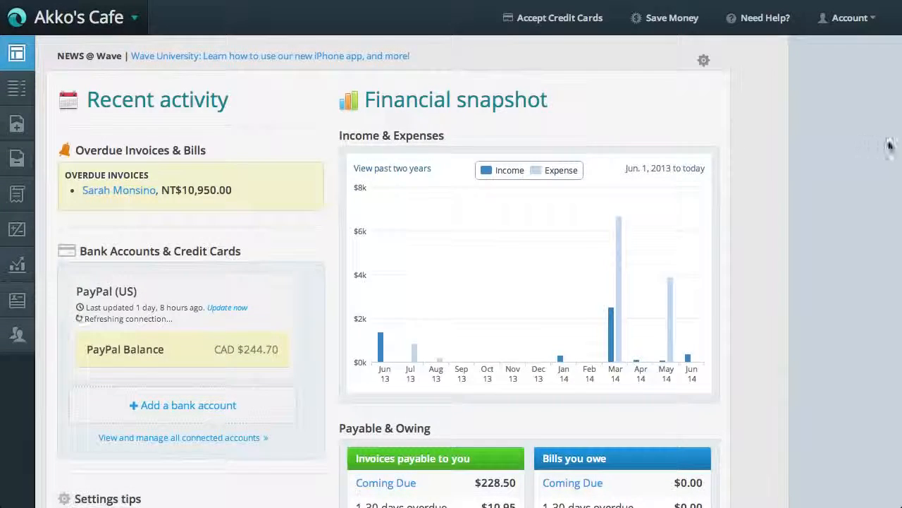
drag(898, 144, 901, 143)
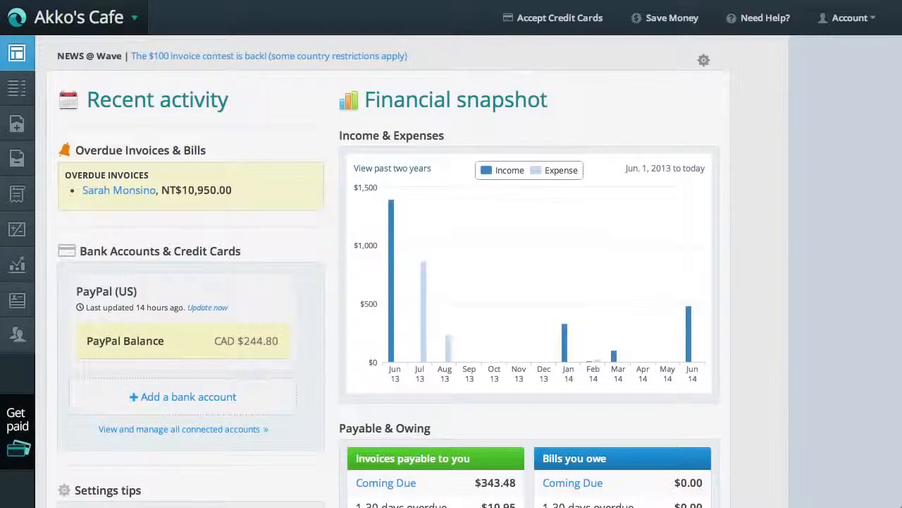
click(698, 63)
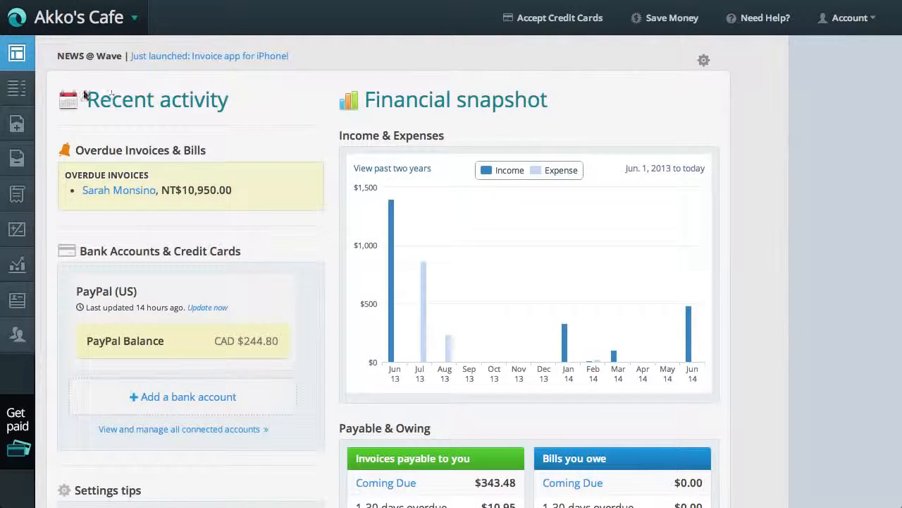
Open the transactions list and verify the Taxes Payable and Merchant transactions.
click(21, 89)
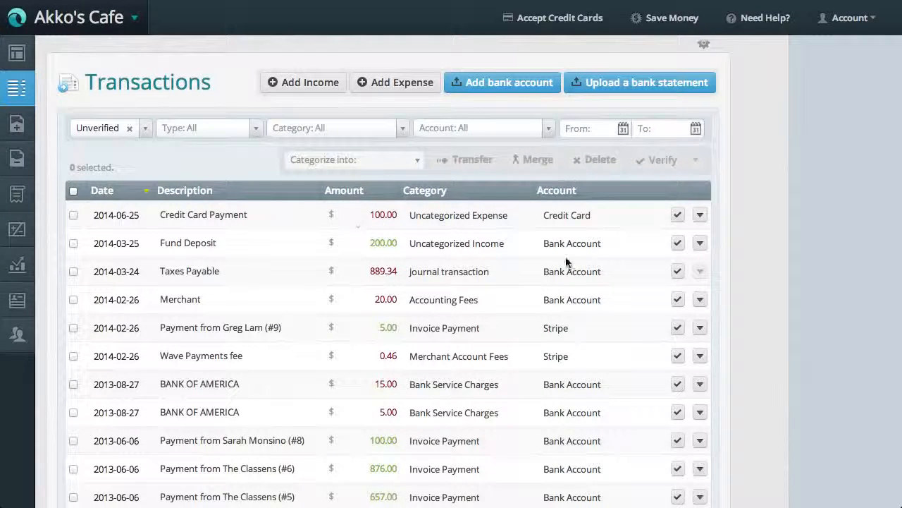
click(679, 274)
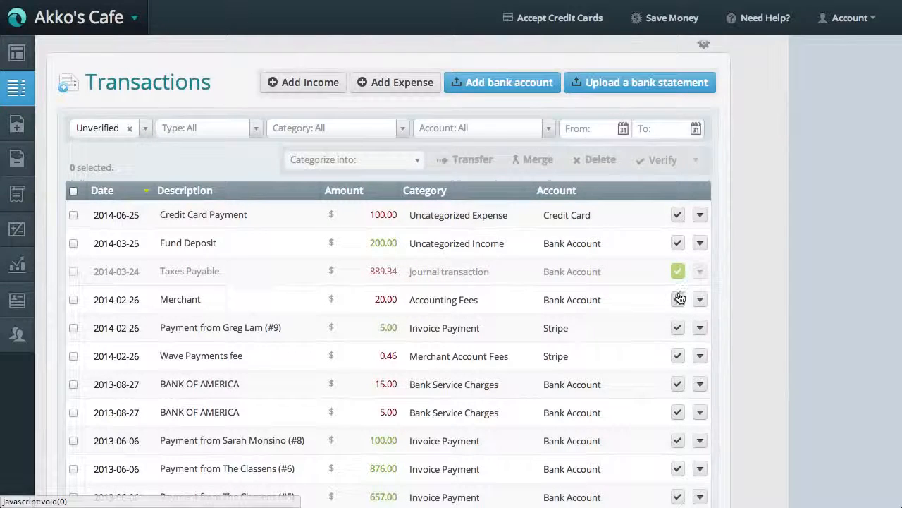
click(678, 299)
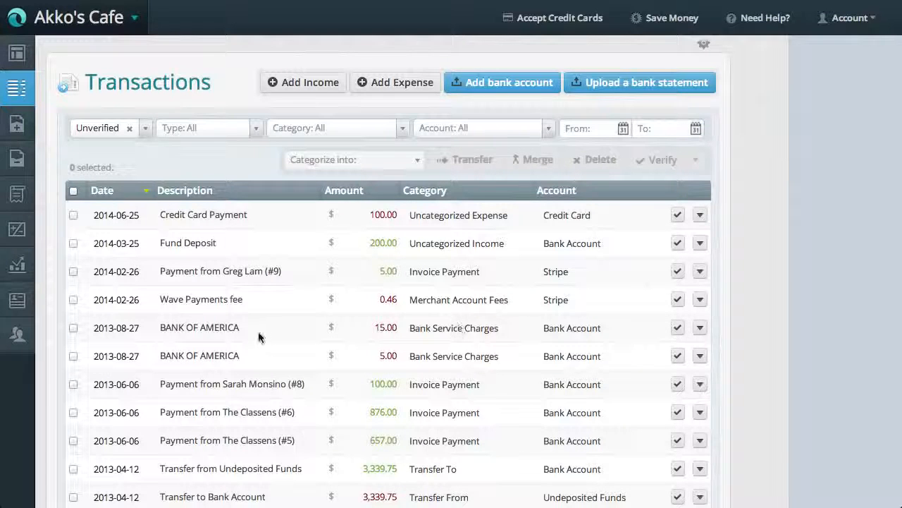
Examine the details and available actions of the 15.00 BANK OF AMERICA transaction, and close its details.
click(237, 328)
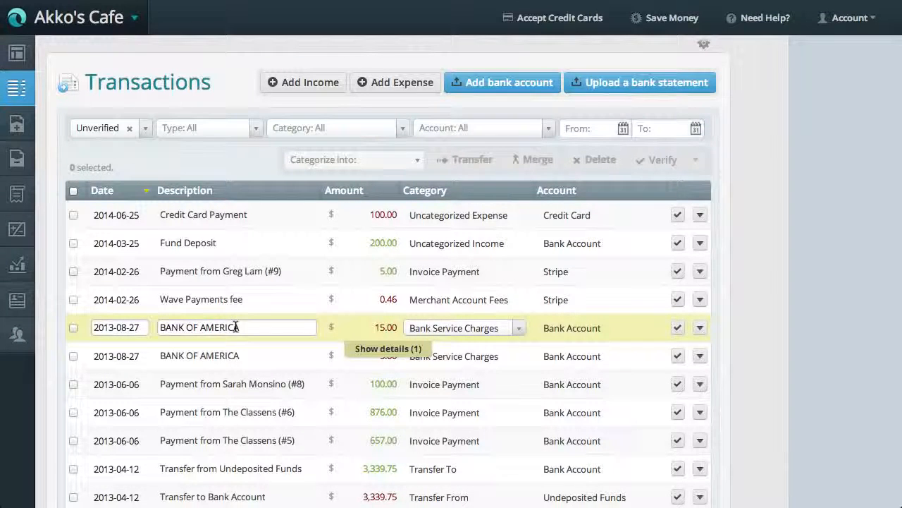
click(360, 349)
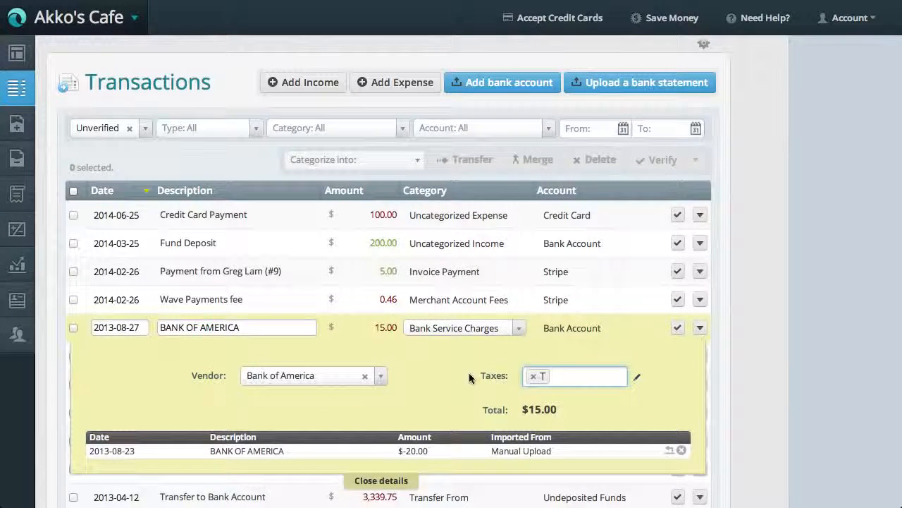
click(700, 329)
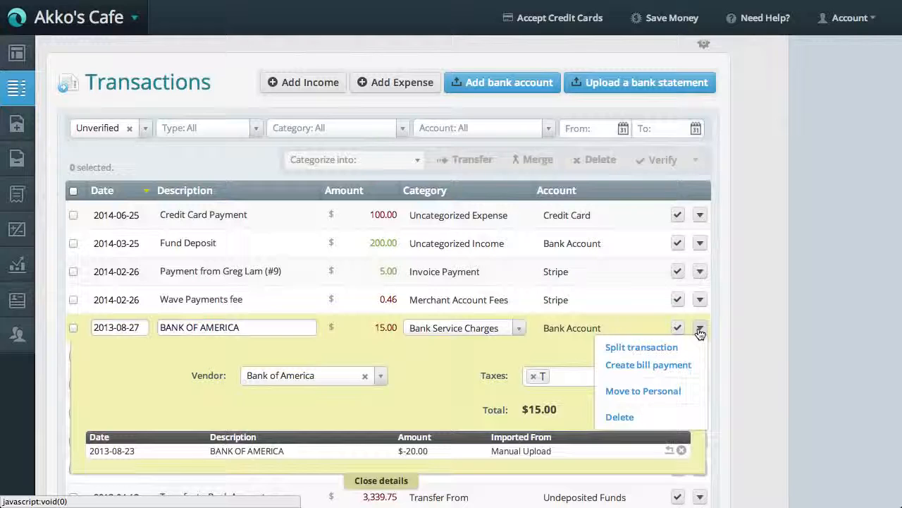
click(389, 480)
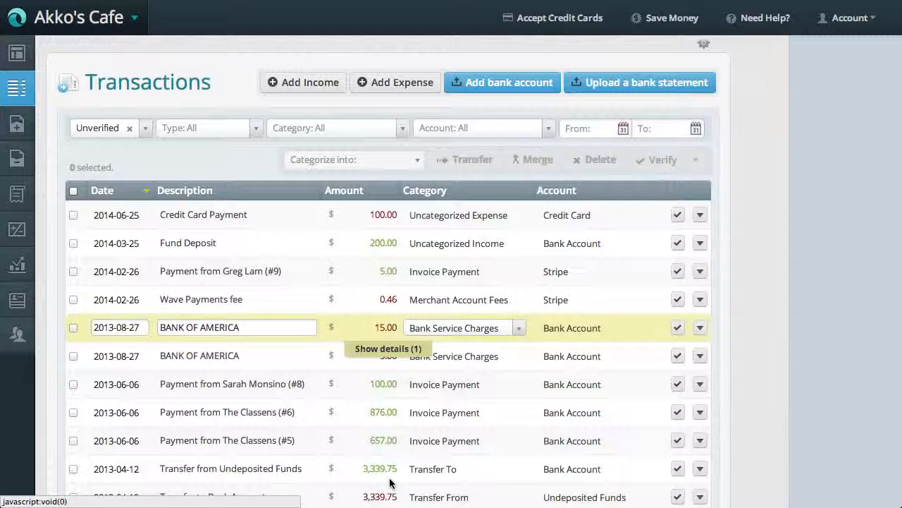
Categorize both BANK OF AMERICA transactions together as Bank Service Charges.
click(73, 355)
click(73, 328)
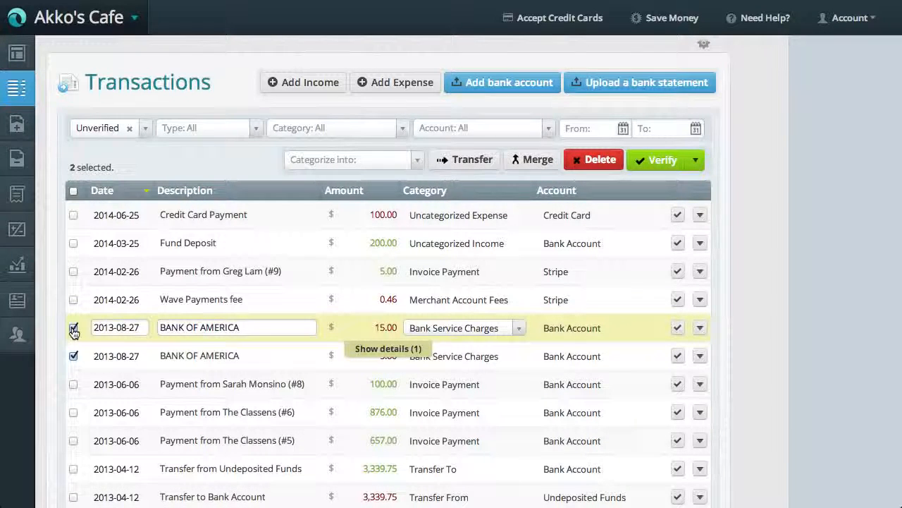
click(418, 162)
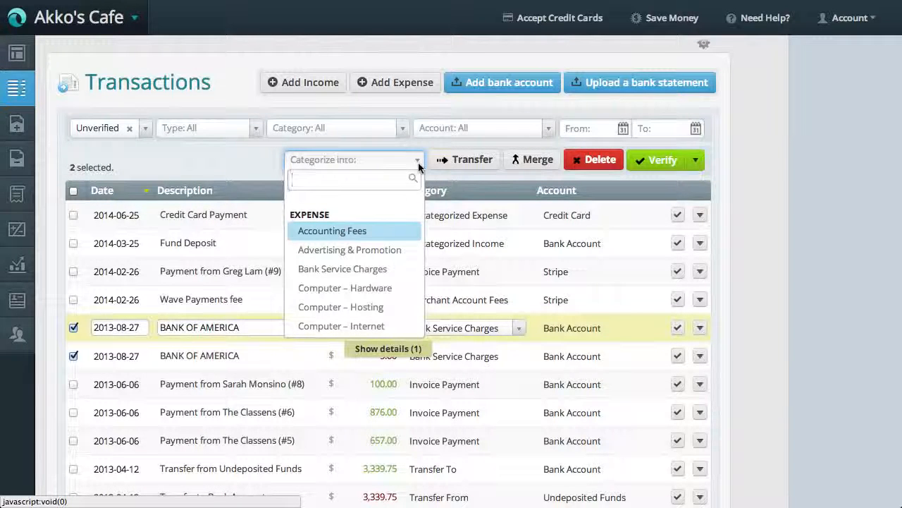
click(379, 270)
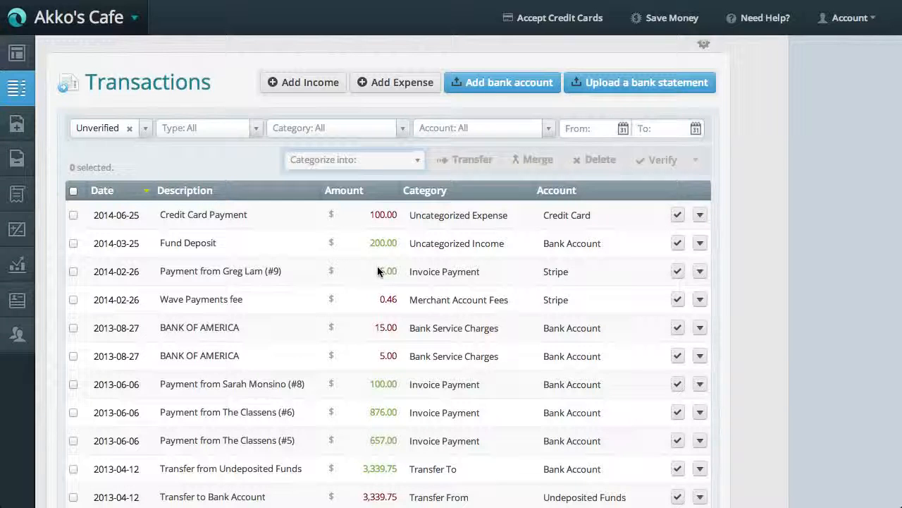
click(700, 243)
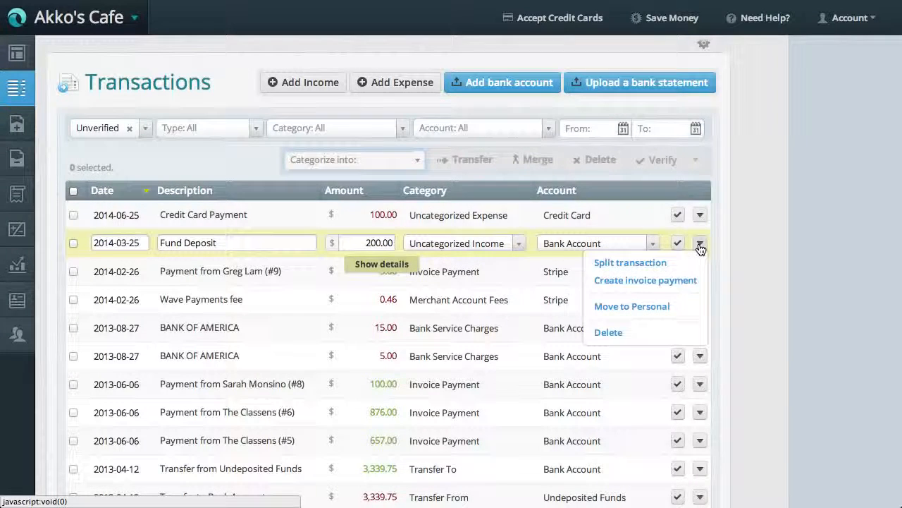
click(671, 280)
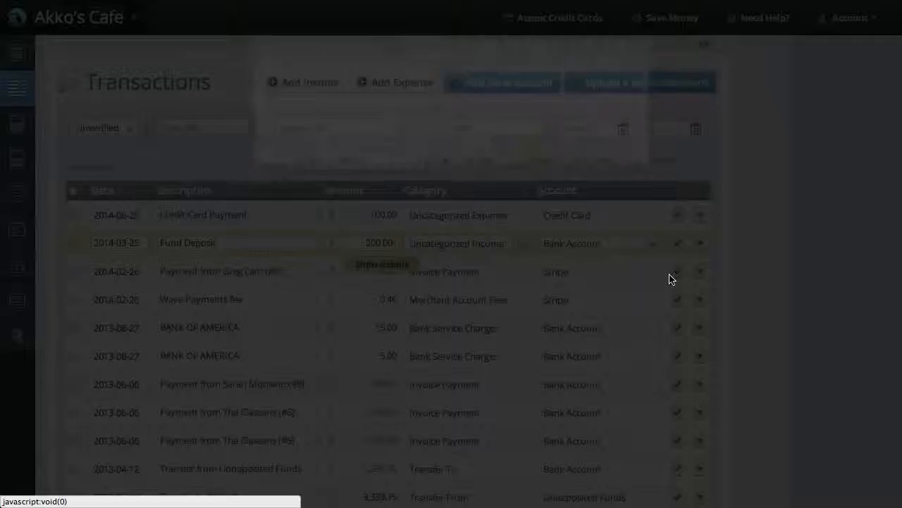
click(586, 85)
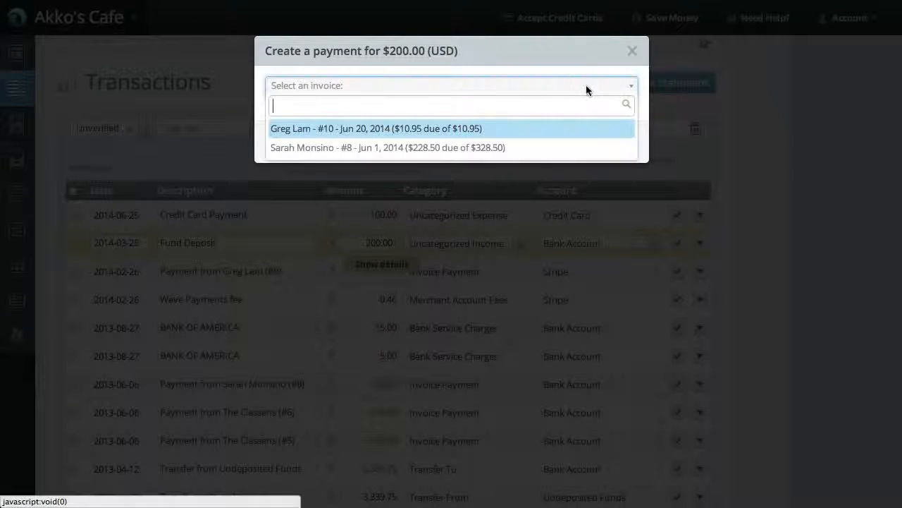
click(564, 148)
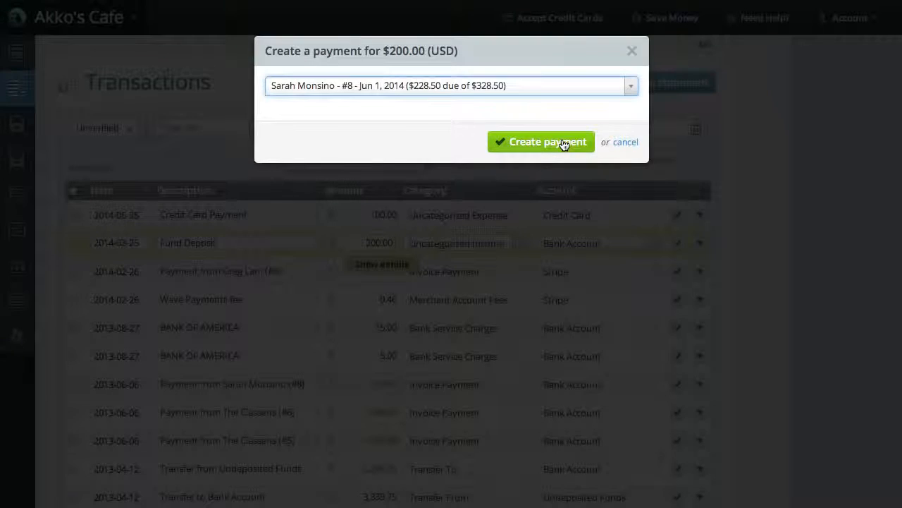
click(629, 144)
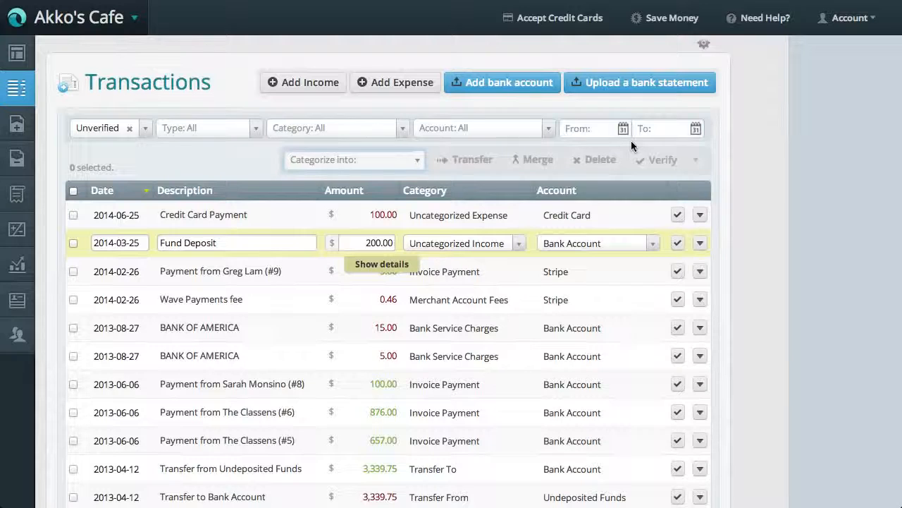
Start splitting the Fund Deposit transaction and name its two parts Fund Deposit 1 and Fund Deposit 2.
click(700, 244)
click(658, 262)
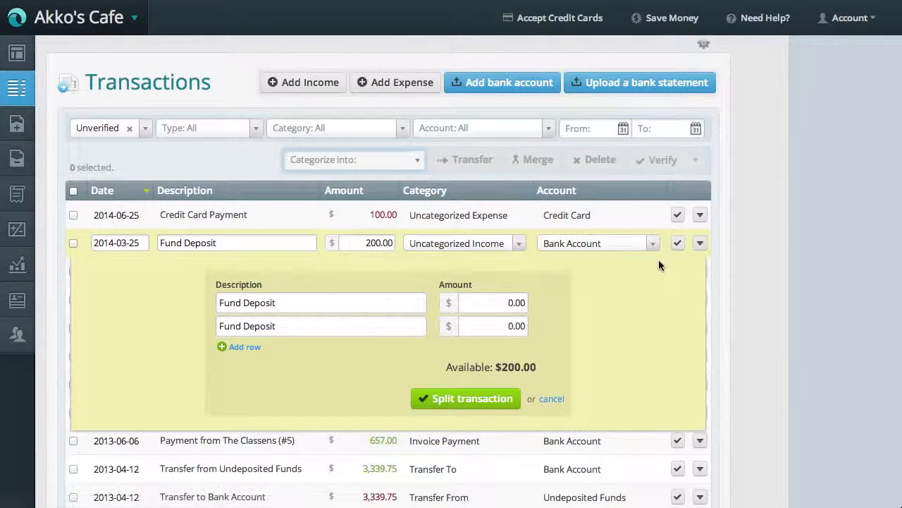
click(389, 304)
text(1)
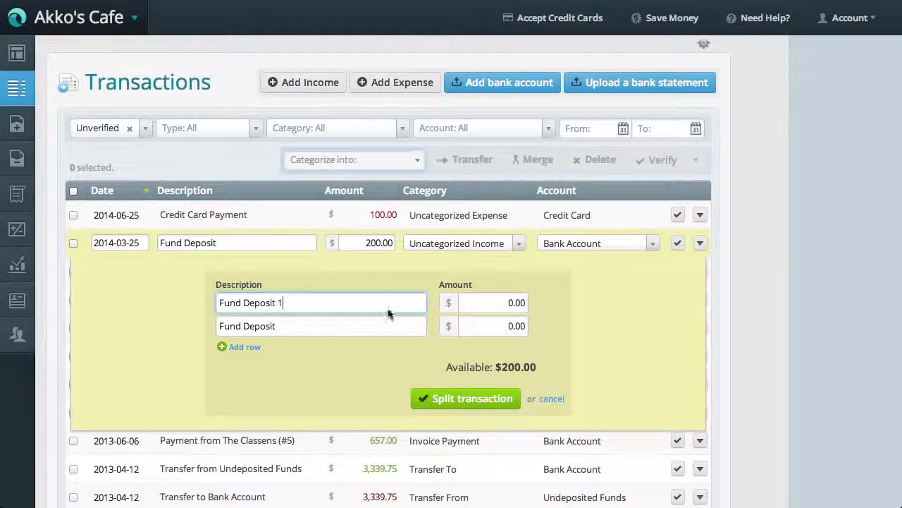
click(373, 331)
text(2)
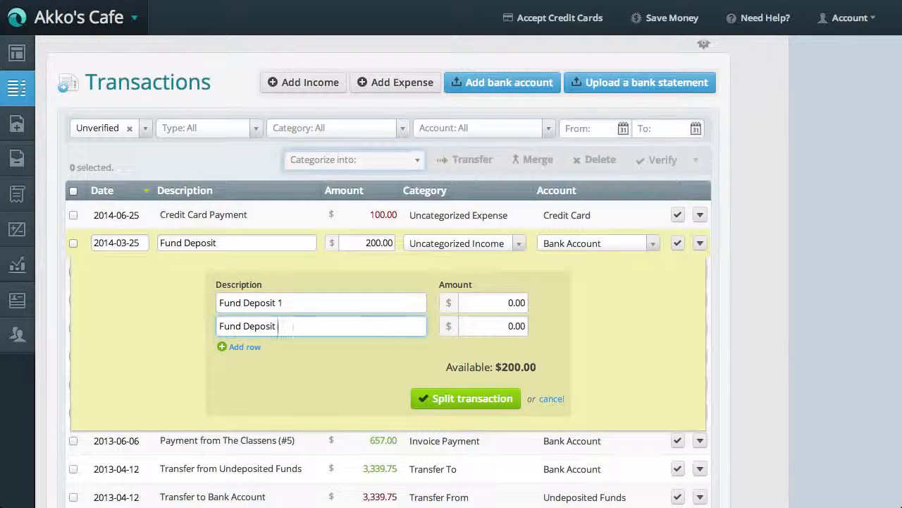
Set both split amounts to 100 and complete the split of the Fund Deposit transaction.
click(498, 302)
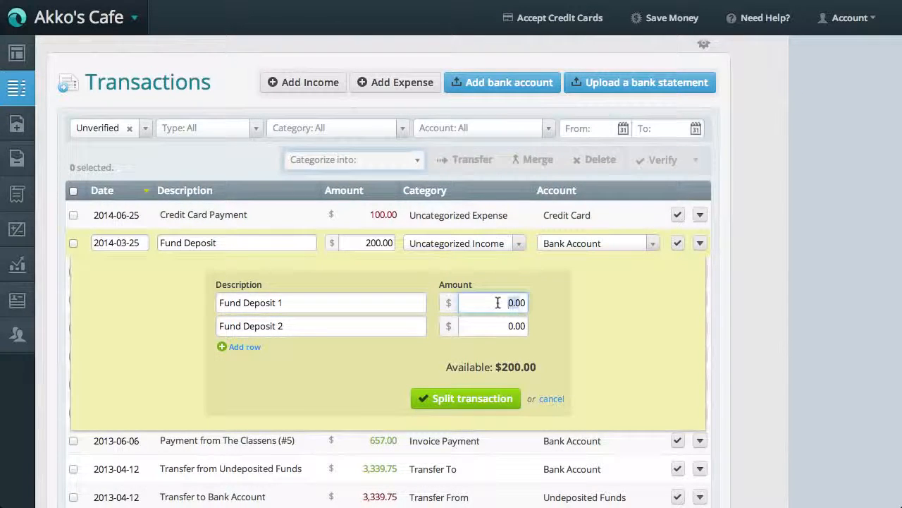
key(Delete)
key(Delete)
key(Delete)
key(Delete)
text(100)
key(Tab)
key(Tab)
text(100)
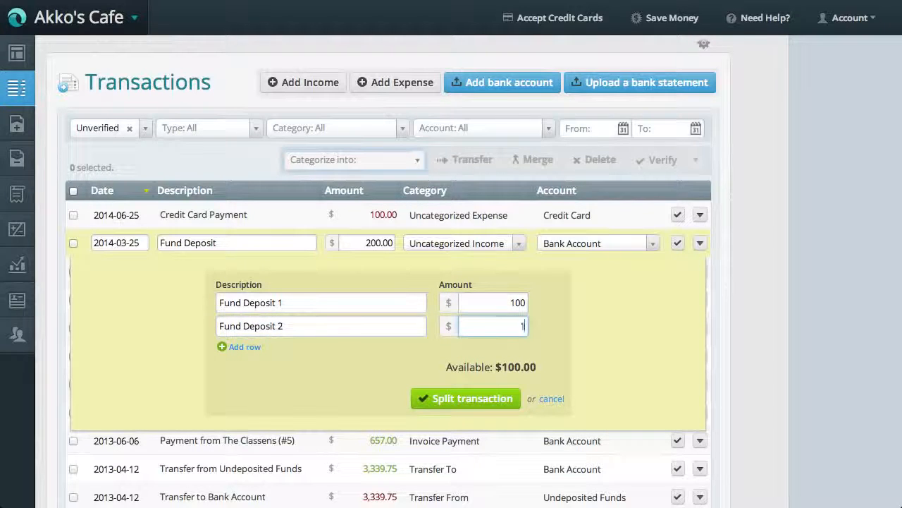
click(507, 398)
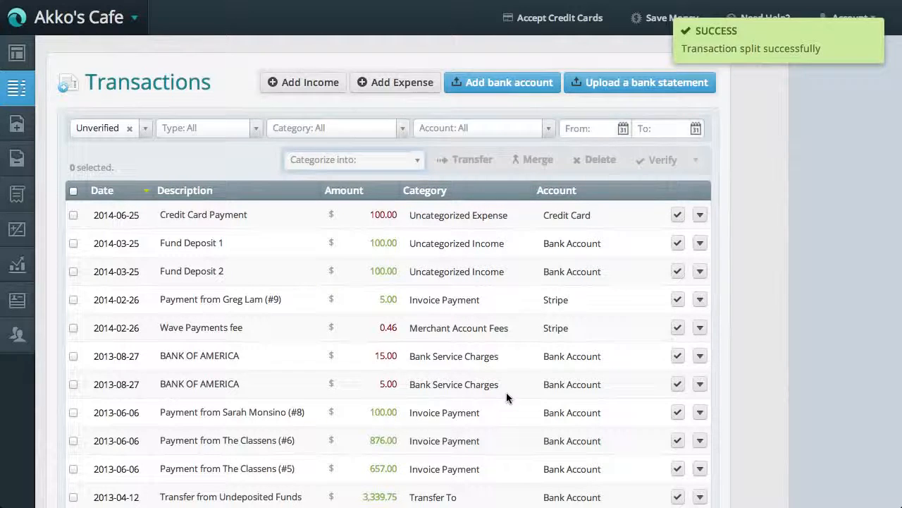
Record the Credit Card Payment and Fund Deposit 1 transactions as a transfer between their accounts.
click(74, 217)
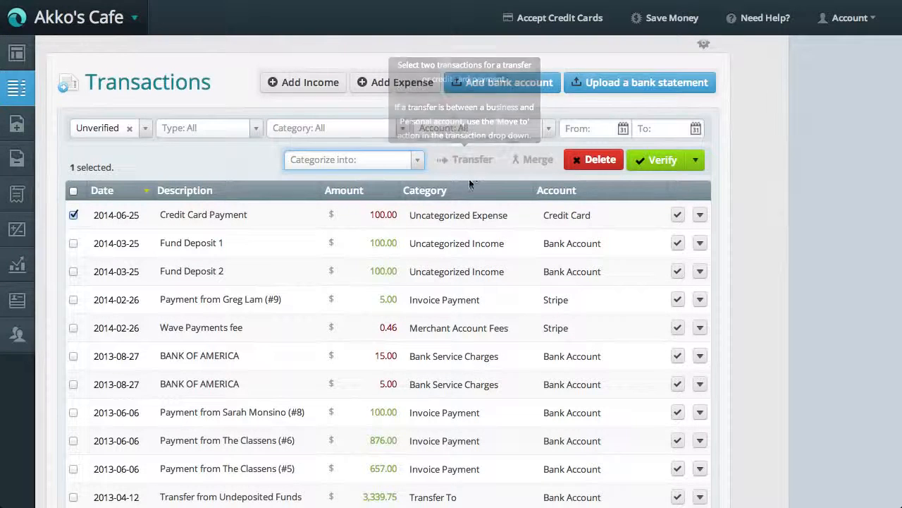
click(73, 243)
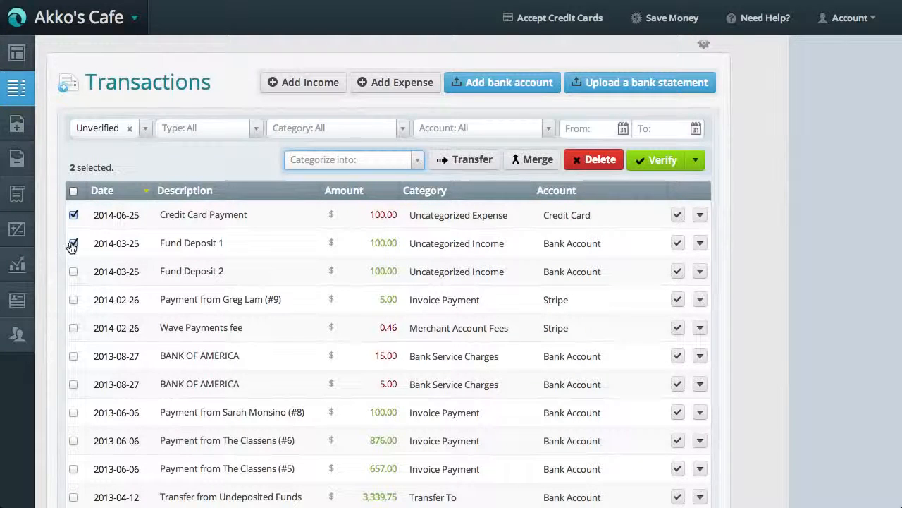
click(479, 171)
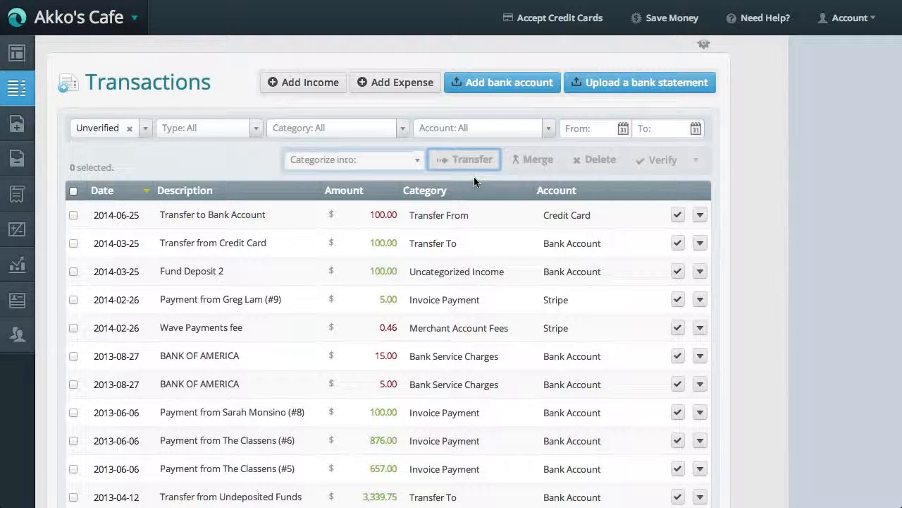
Filter the transactions to show all statuses for the Bank Account only.
click(112, 131)
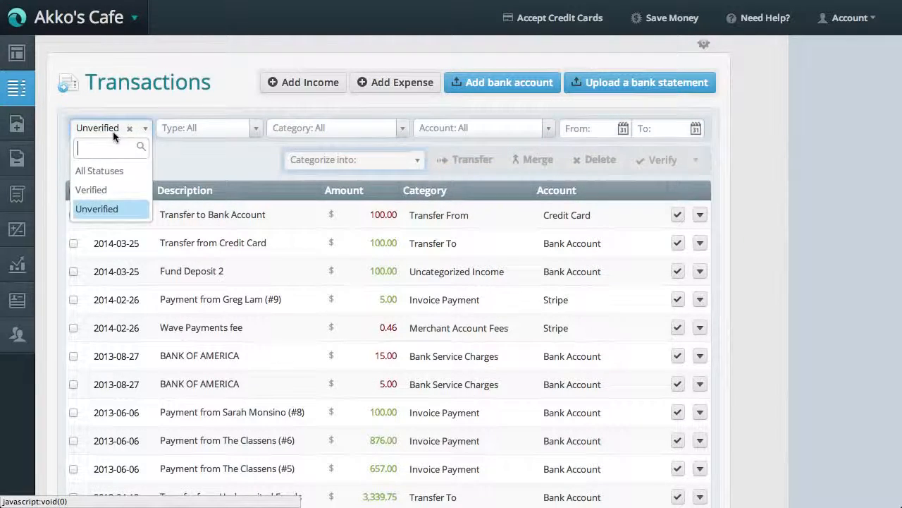
click(116, 168)
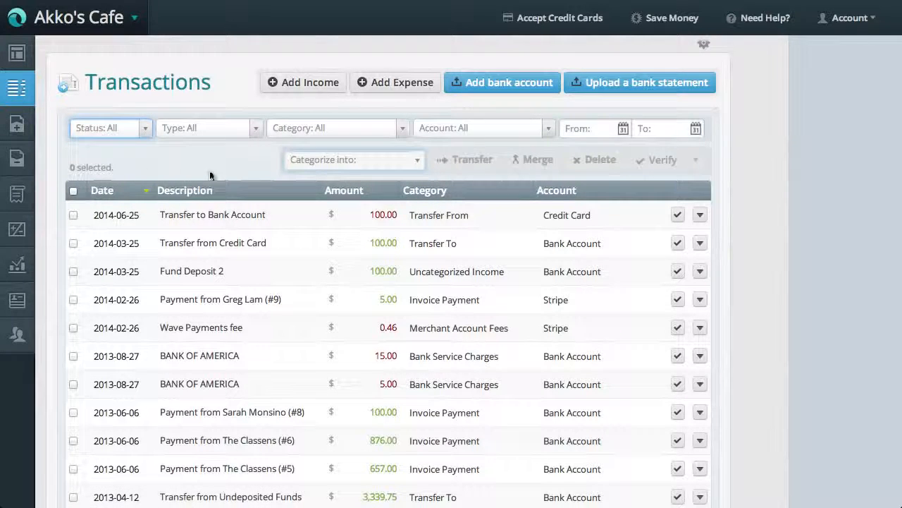
click(463, 130)
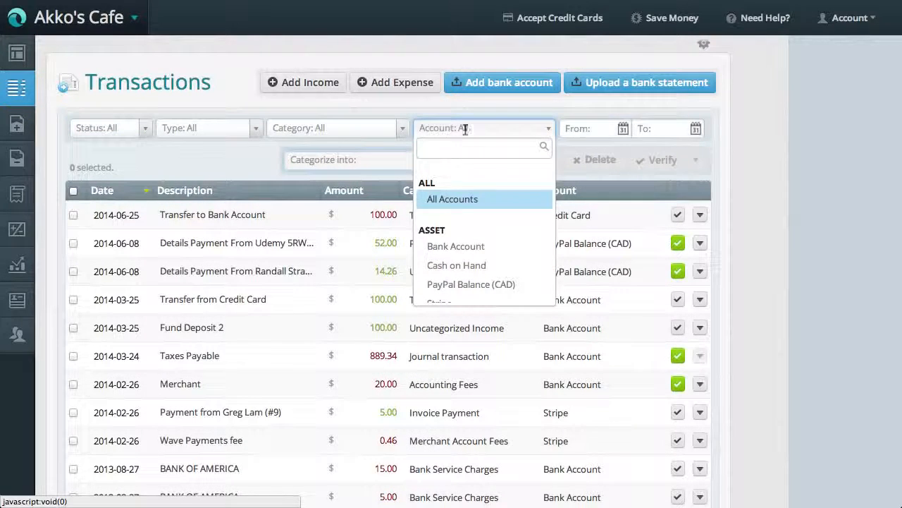
click(465, 246)
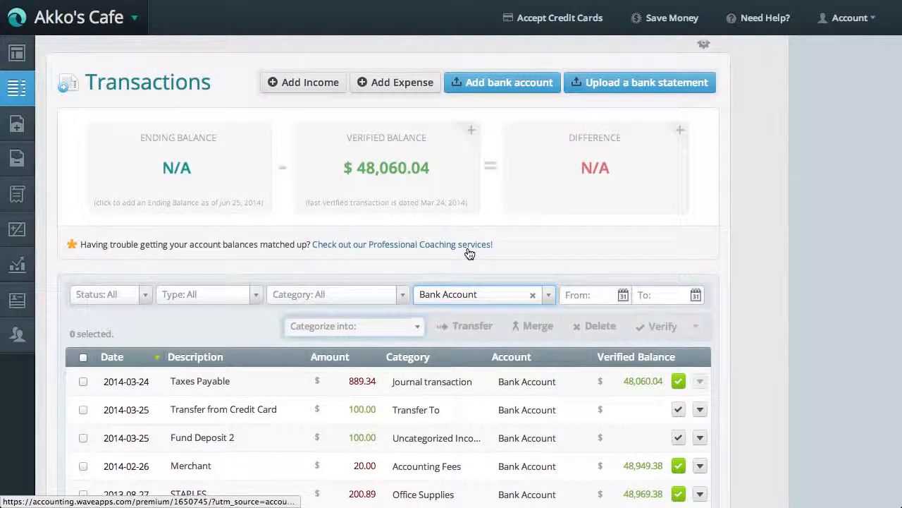
Verify the Fund Deposit 2 transaction in the Bank Account list.
scroll(469, 254, down, 2)
scroll(470, 253, down, 1)
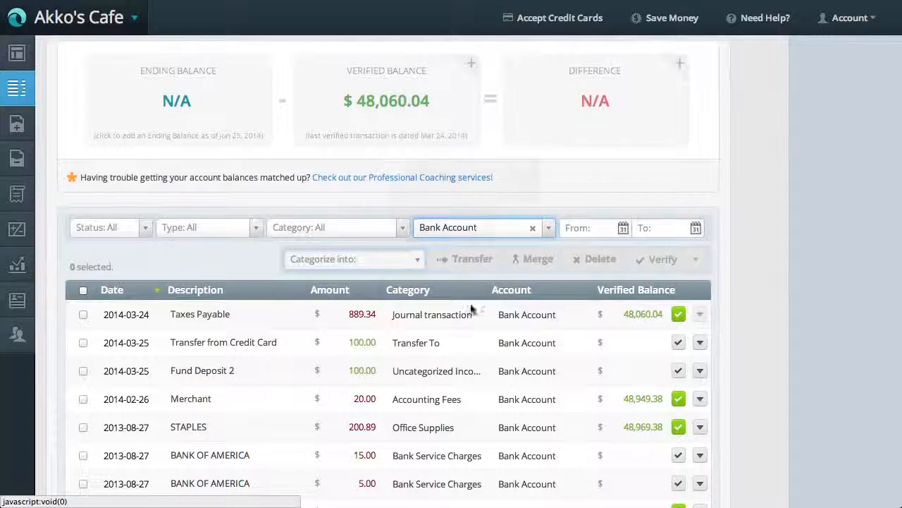
click(679, 370)
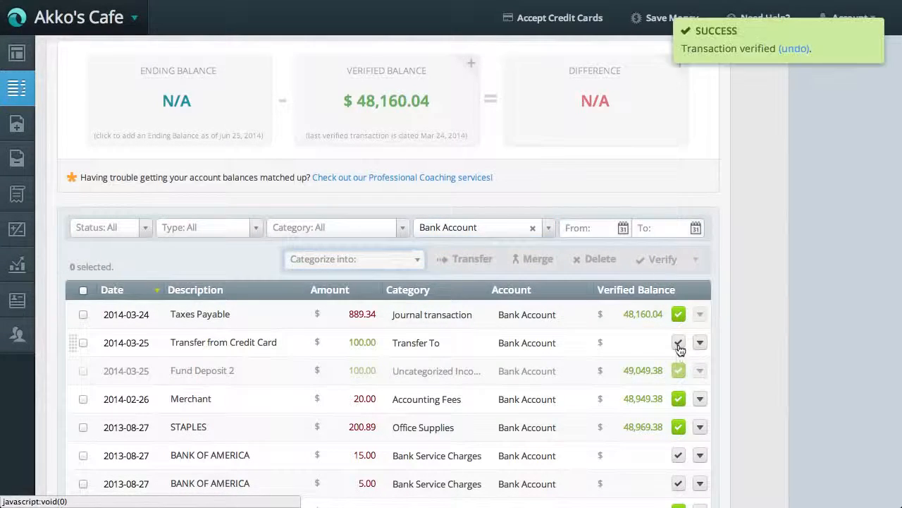
click(679, 342)
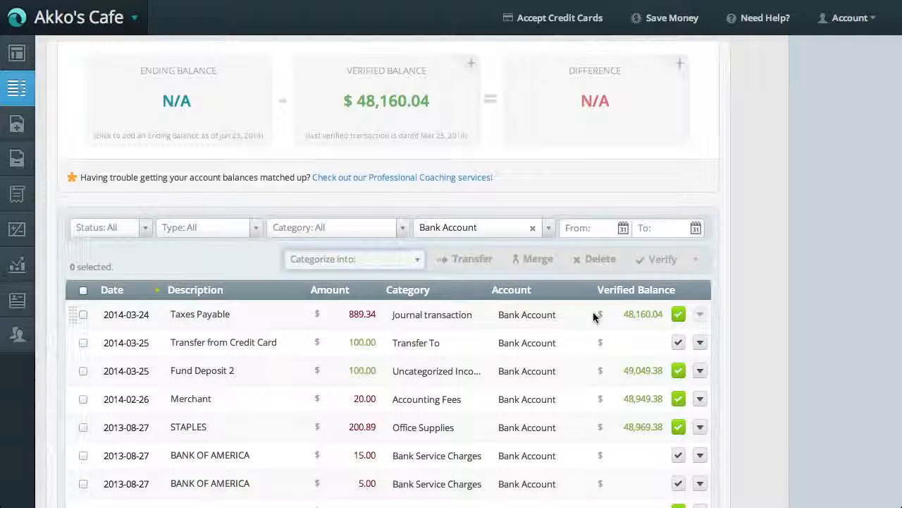
scroll(593, 314, up, 3)
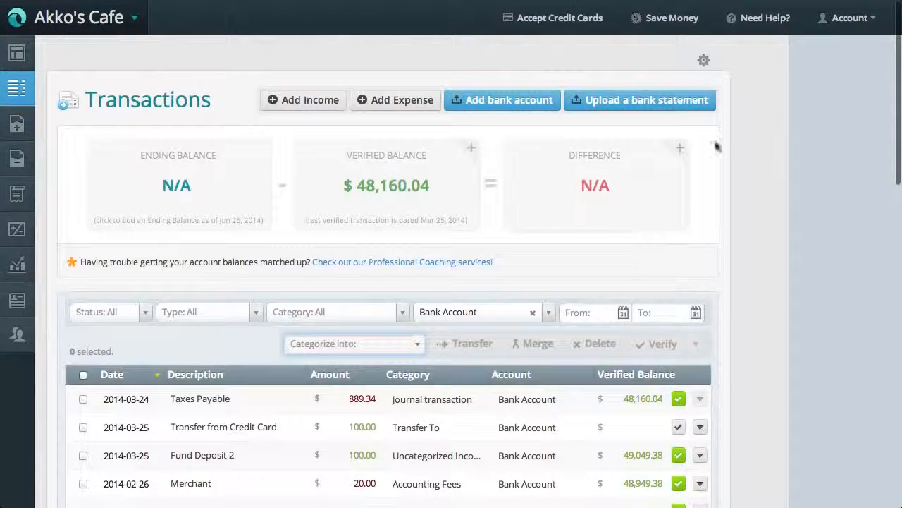
Open the help page and review its free email support and premium support packages.
click(758, 18)
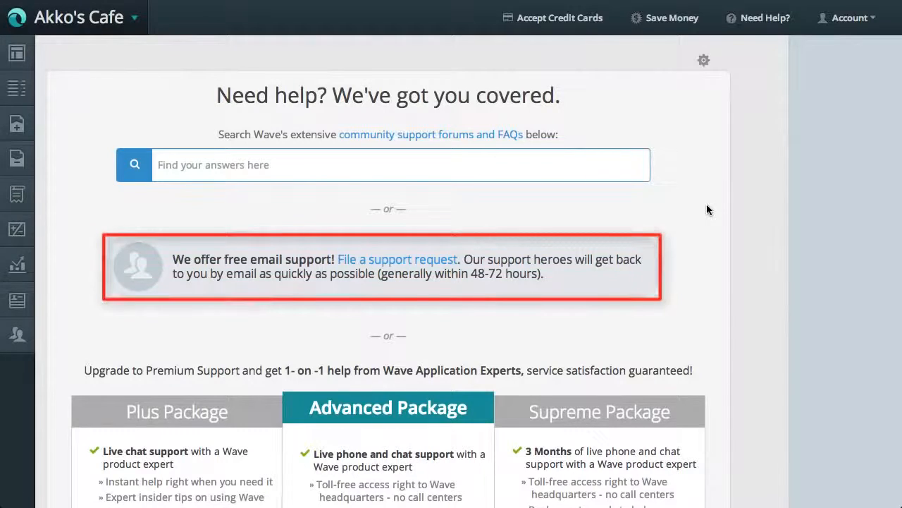
scroll(708, 205, down, 5)
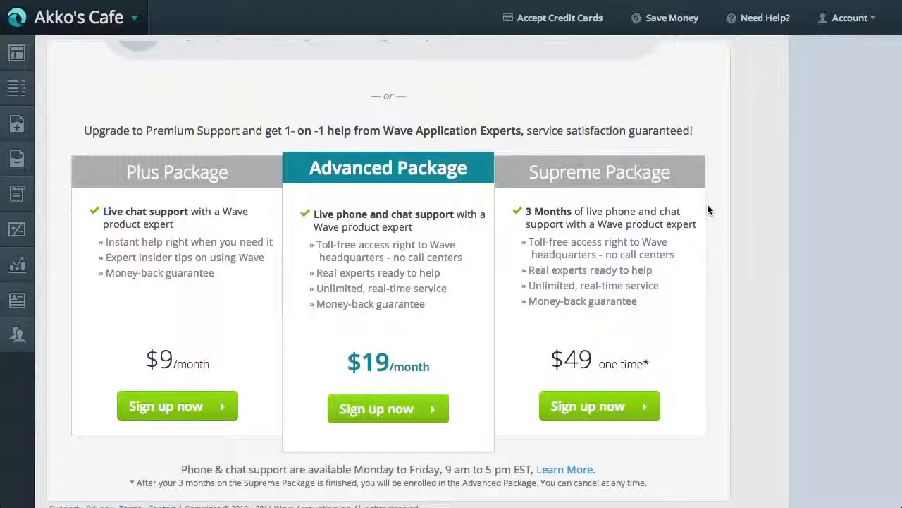
scroll(707, 204, up, 5)
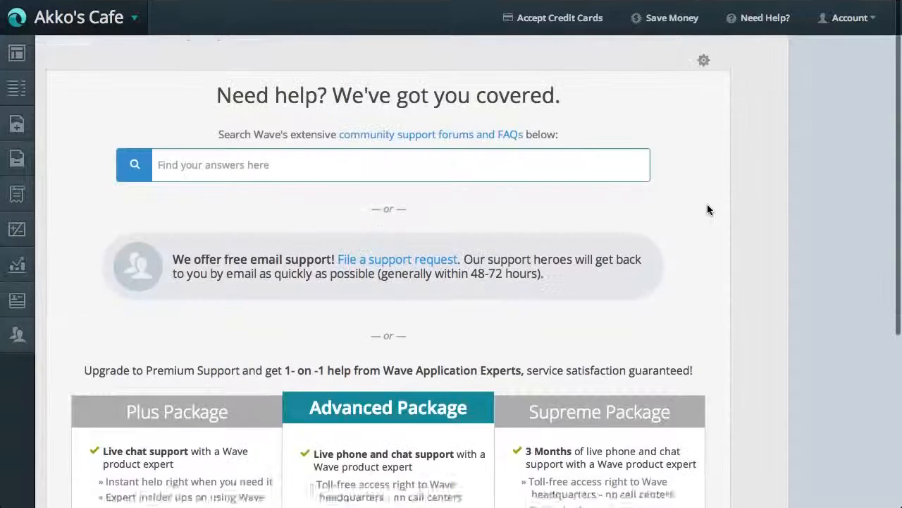
Search the help for "reconciliation", view the article "What is bank reconciliation and how do I use it?" and close it.
click(487, 169)
text(reconciliation)
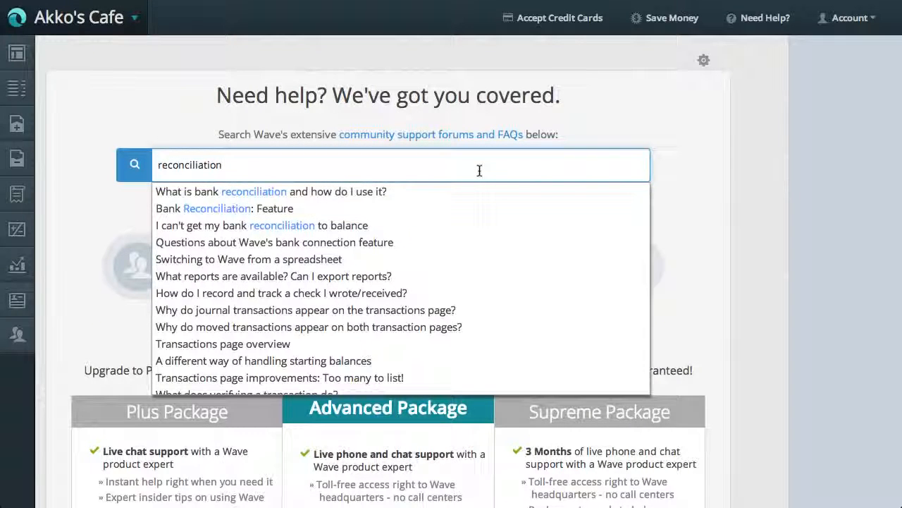
click(384, 192)
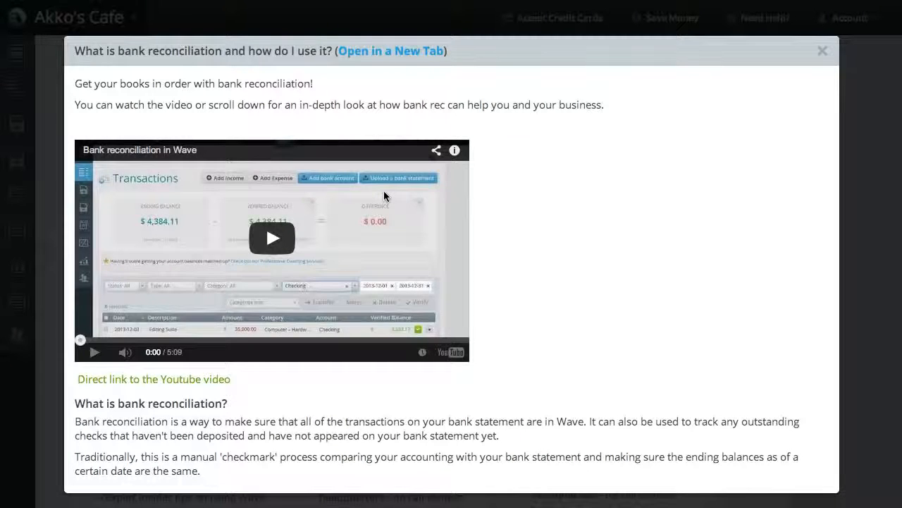
click(823, 52)
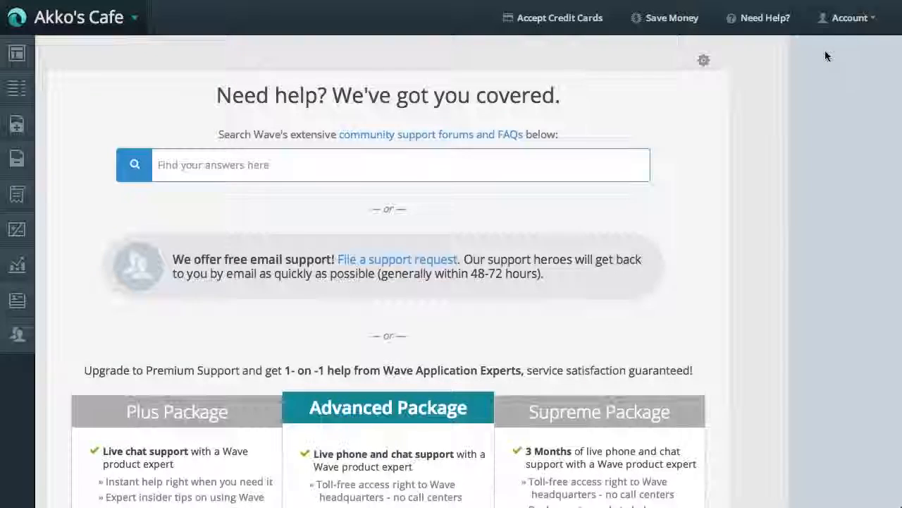
Go to the community support forums and FAQs and open the Wave Apps Tricks & Tips forum in Wave's Community Space.
click(475, 134)
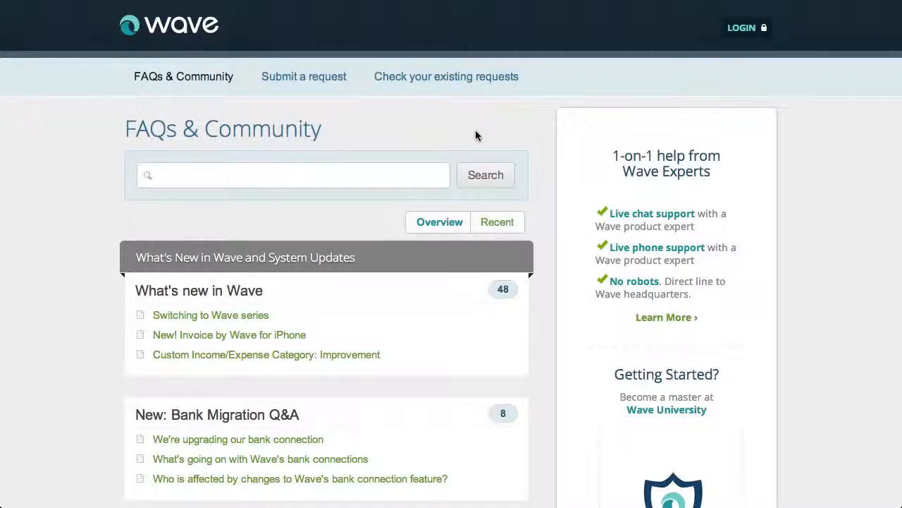
scroll(476, 135, down, 20)
scroll(471, 135, down, 20)
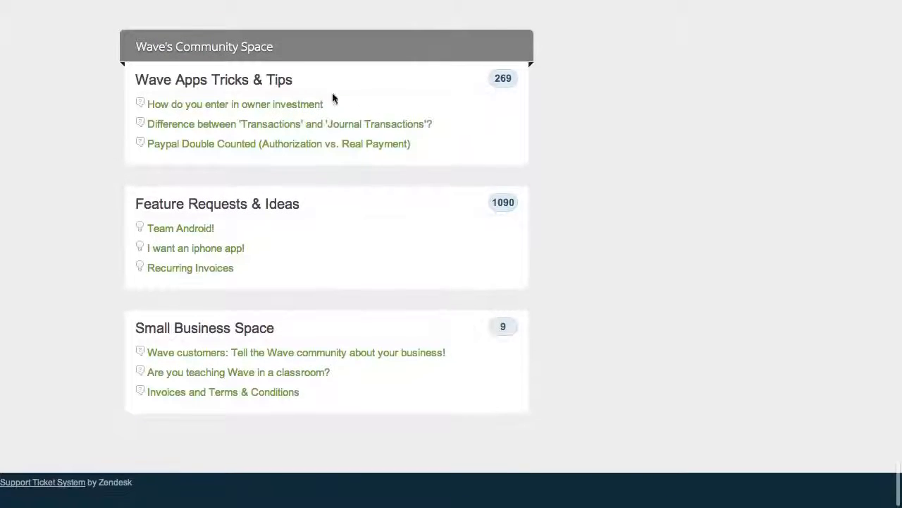
click(270, 86)
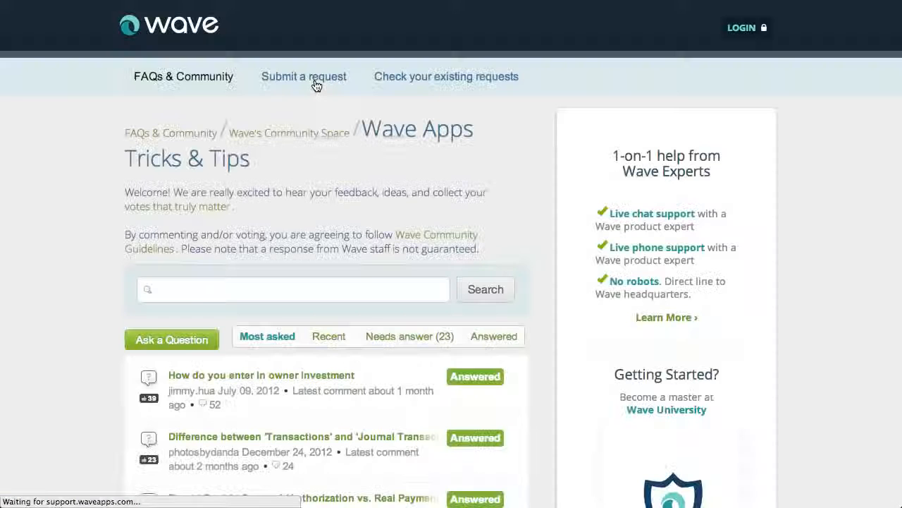